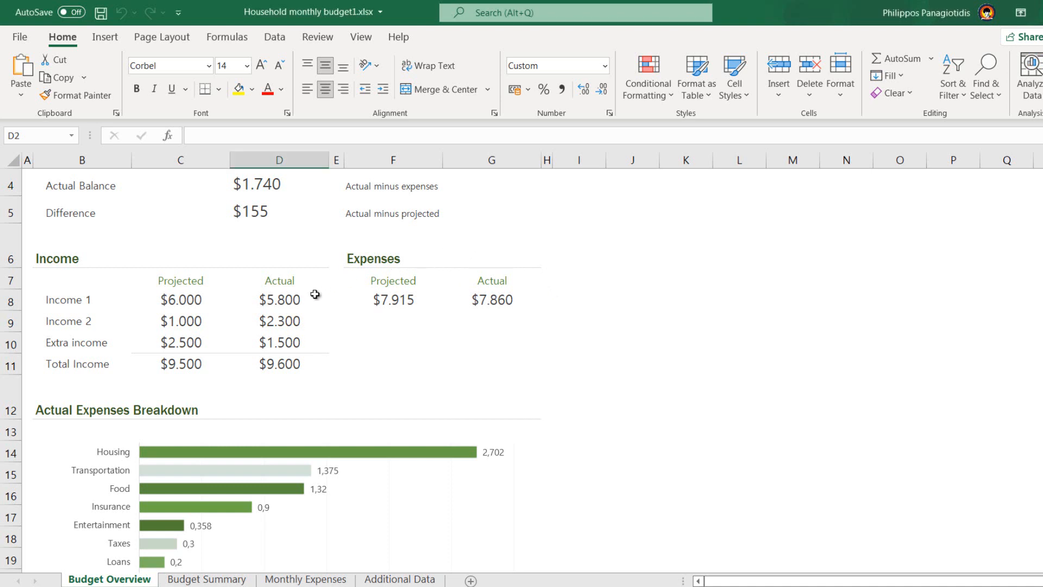
- Apply the General number format to the Actual income values in D8:D11
{"action": "left_click", "coordinate": [284, 298]}
{"action": "left_click_drag", "start_coordinate": [283, 298], "coordinate": [275, 367]}
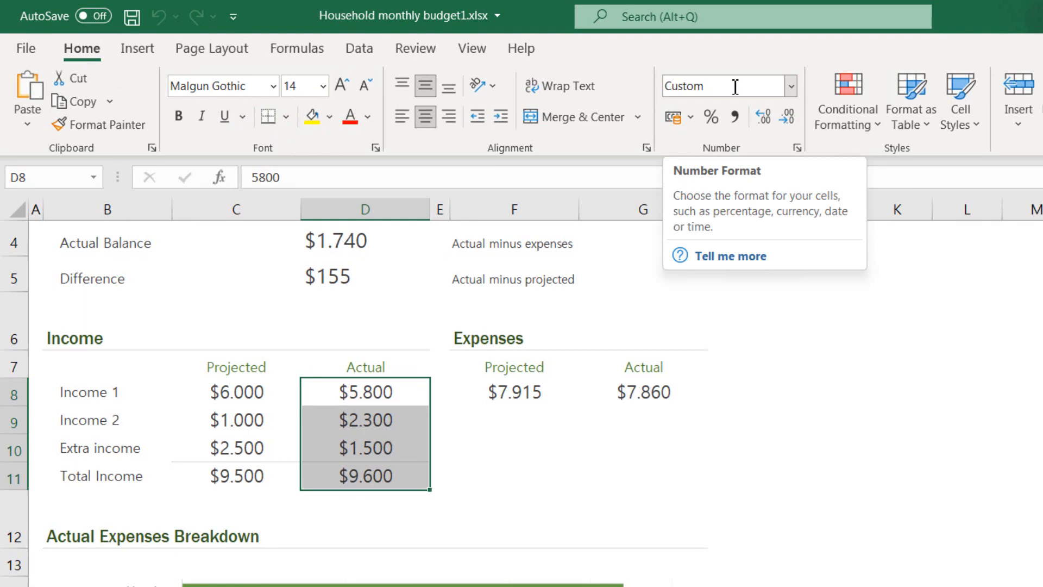
{"action": "left_click", "coordinate": [793, 86]}
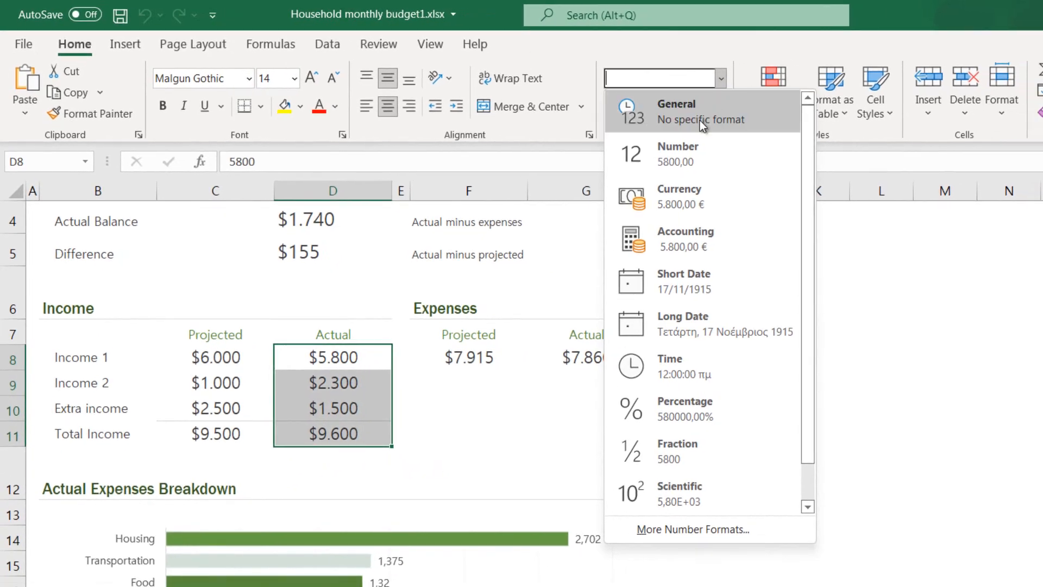
{"action": "left_click", "coordinate": [699, 120]}
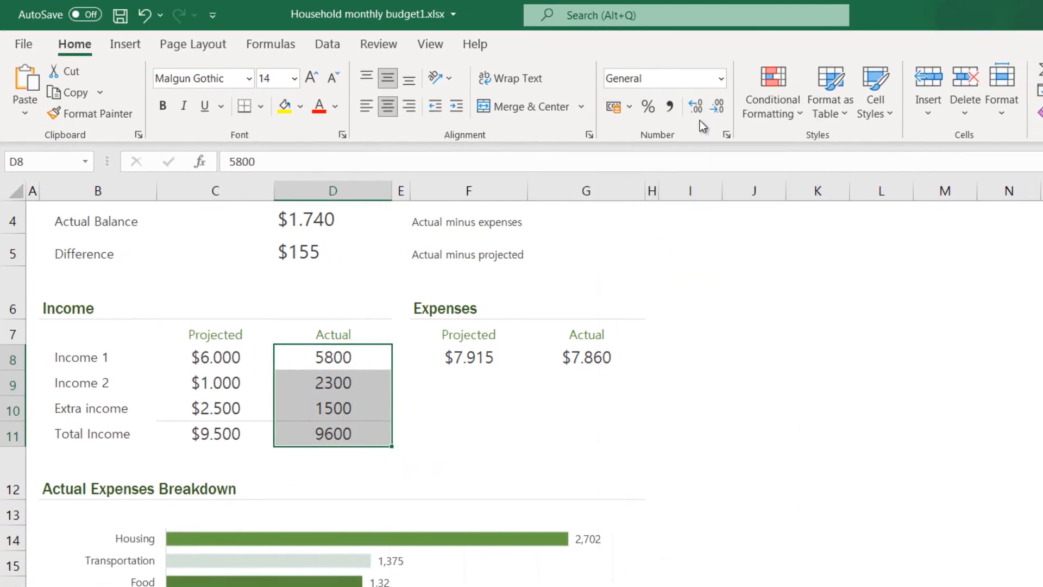
- Format the Actual income values in D8:D11 as Number, followed by Currency
{"action": "left_click", "coordinate": [721, 81]}
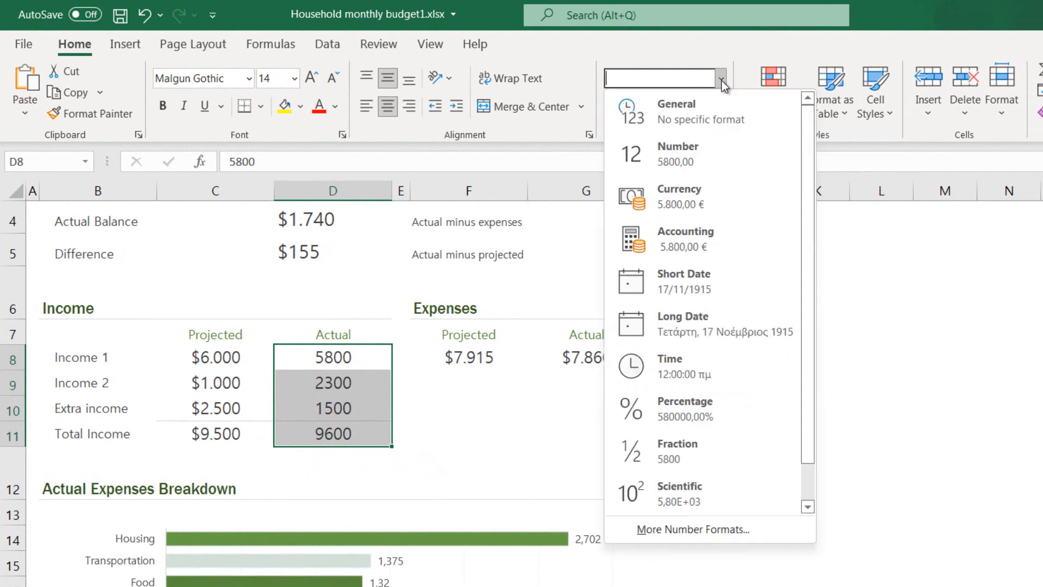
{"action": "left_click", "coordinate": [686, 152]}
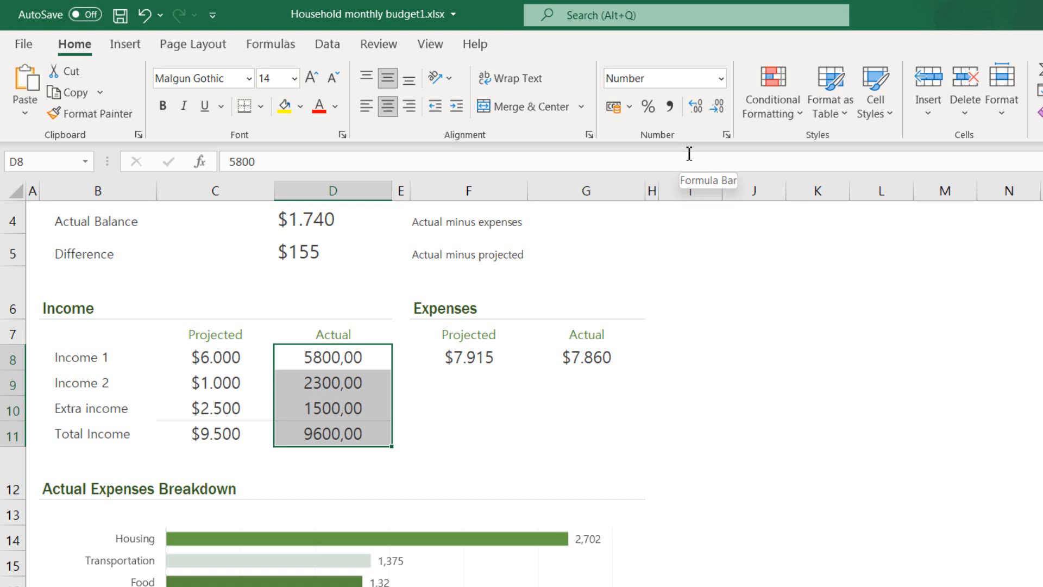
{"action": "left_click", "coordinate": [720, 81]}
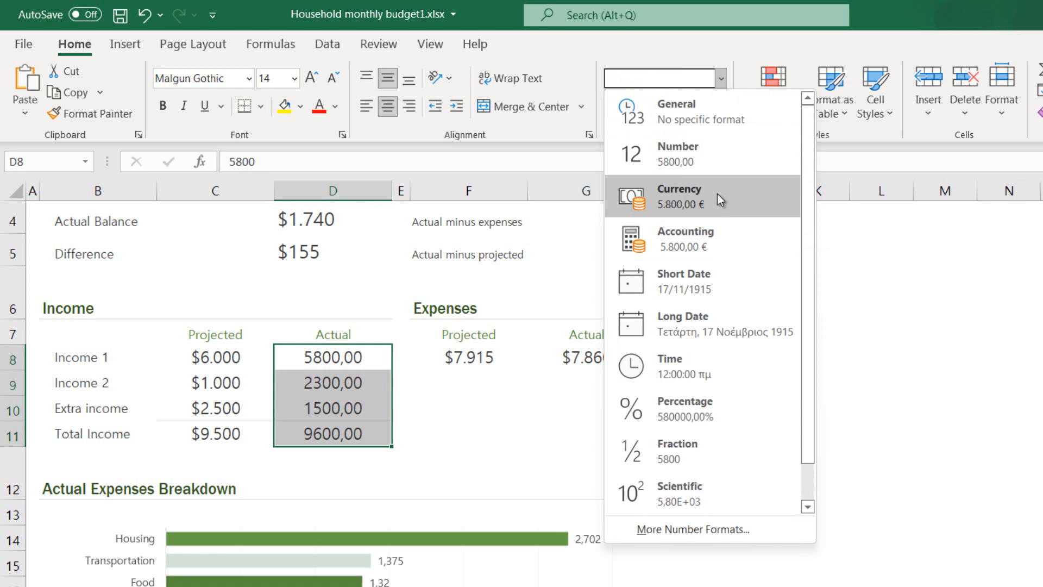
{"action": "left_click", "coordinate": [717, 194]}
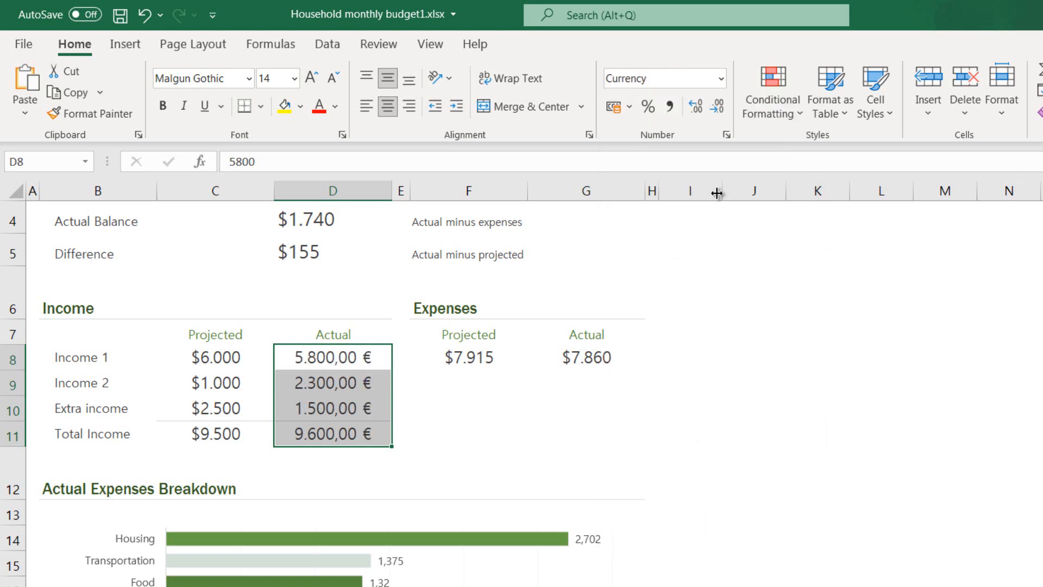
- Switch the Actual income values in D8:D11 to the Accounting format, followed by Short Date
{"action": "left_click", "coordinate": [719, 86]}
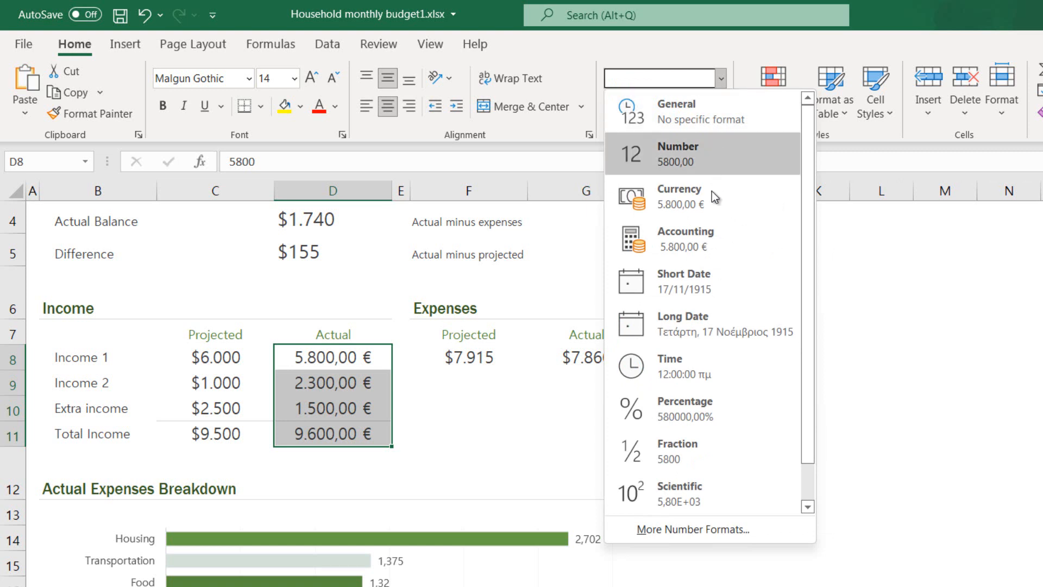
{"action": "left_click", "coordinate": [696, 237]}
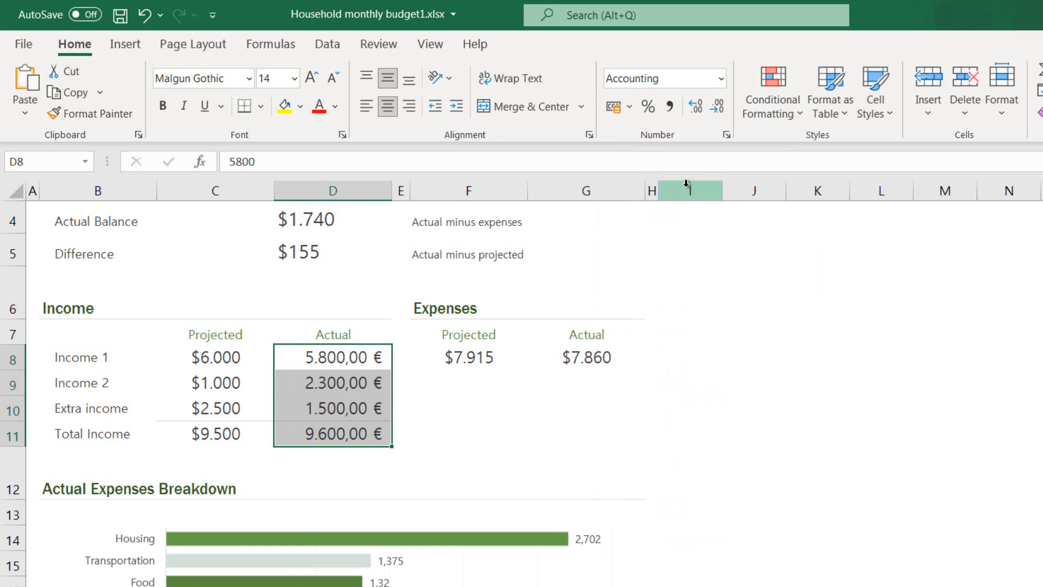
{"action": "left_click", "coordinate": [721, 82]}
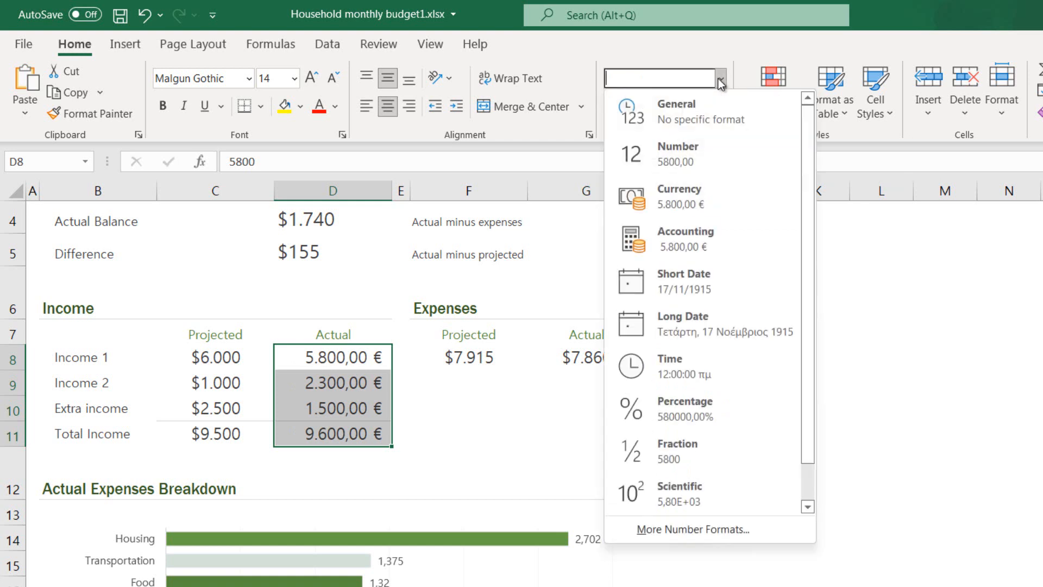
{"action": "left_click", "coordinate": [712, 275]}
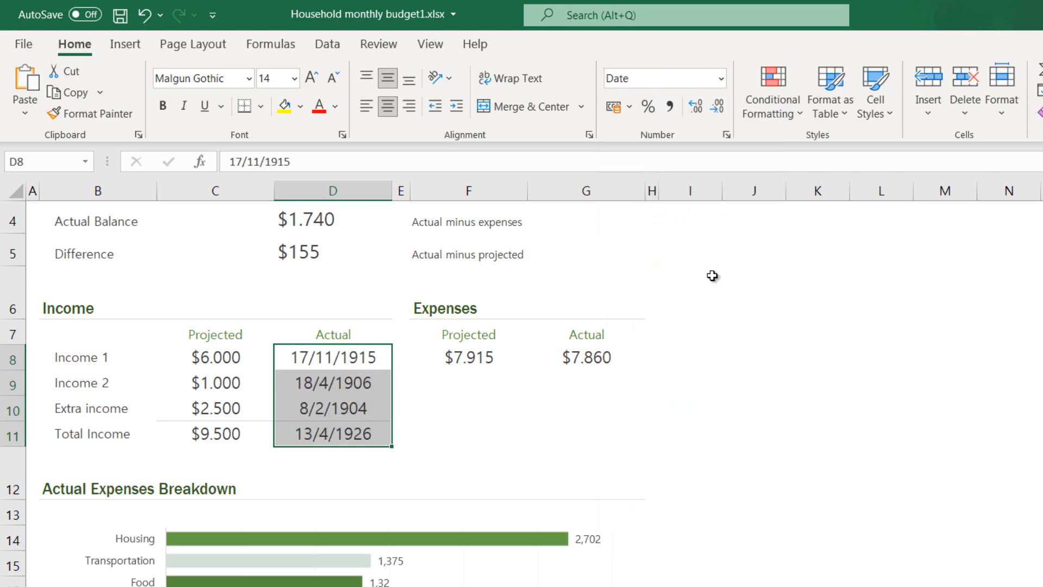
- Format the Actual income values in D8:D11 as Long Date and autofit column D to the full dates
{"action": "left_click", "coordinate": [721, 80]}
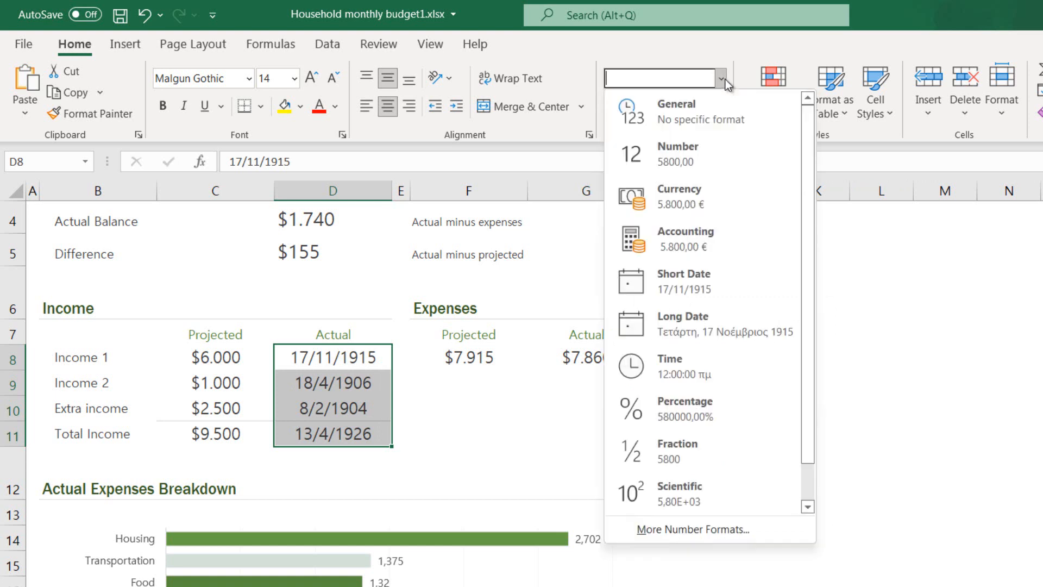
{"action": "left_click", "coordinate": [705, 332]}
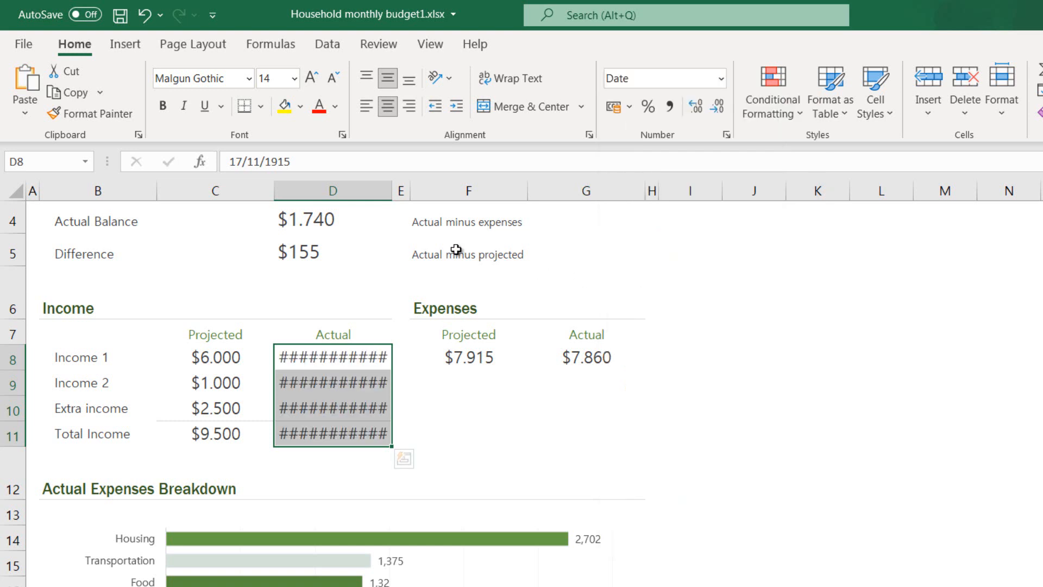
{"action": "double_click", "coordinate": [392, 196]}
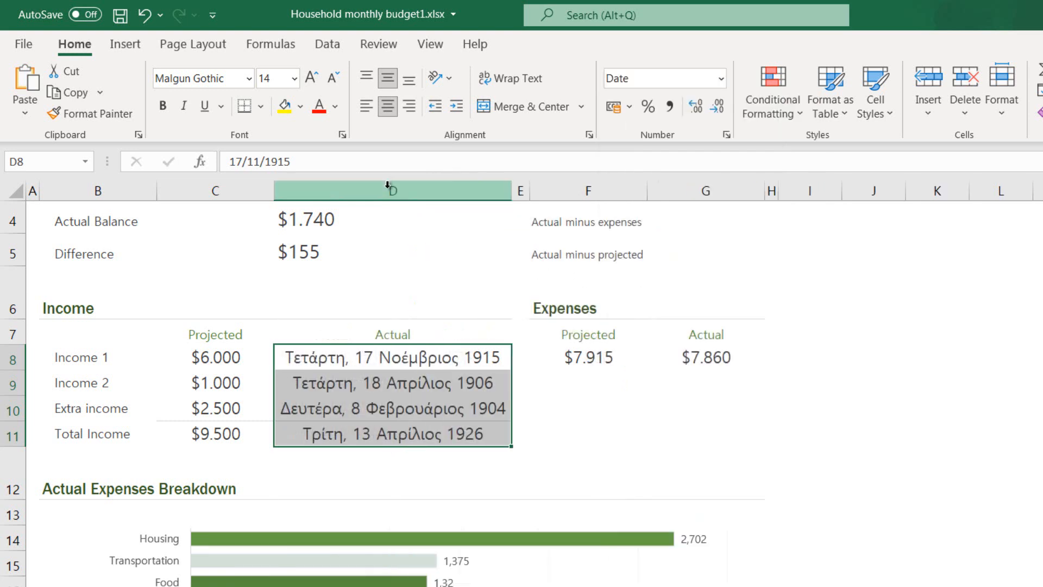
- Apply the Time format to the Actual income values in D8:D11, followed by Percentage
{"action": "left_click", "coordinate": [722, 79]}
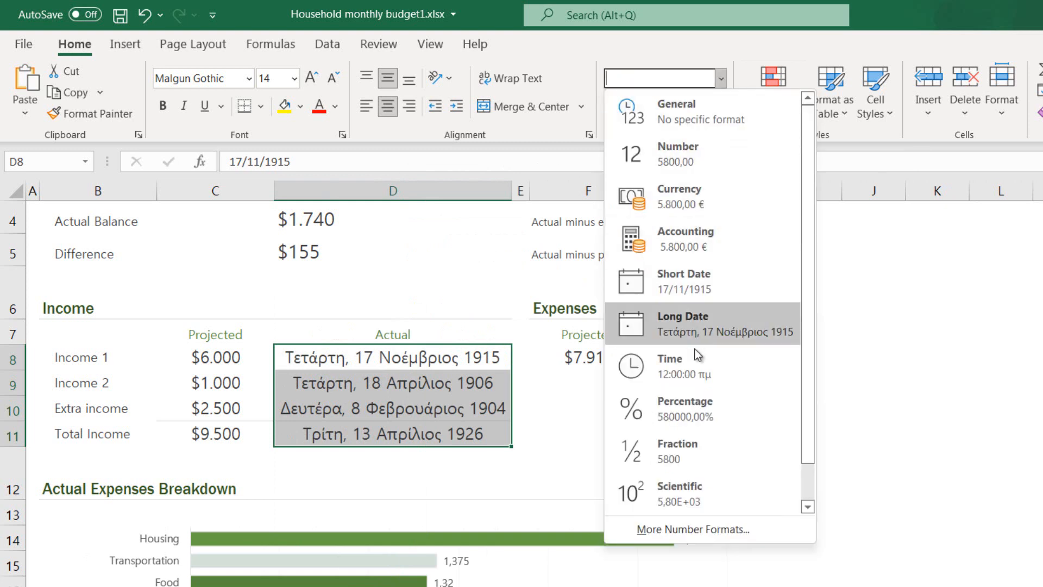
{"action": "left_click", "coordinate": [698, 369]}
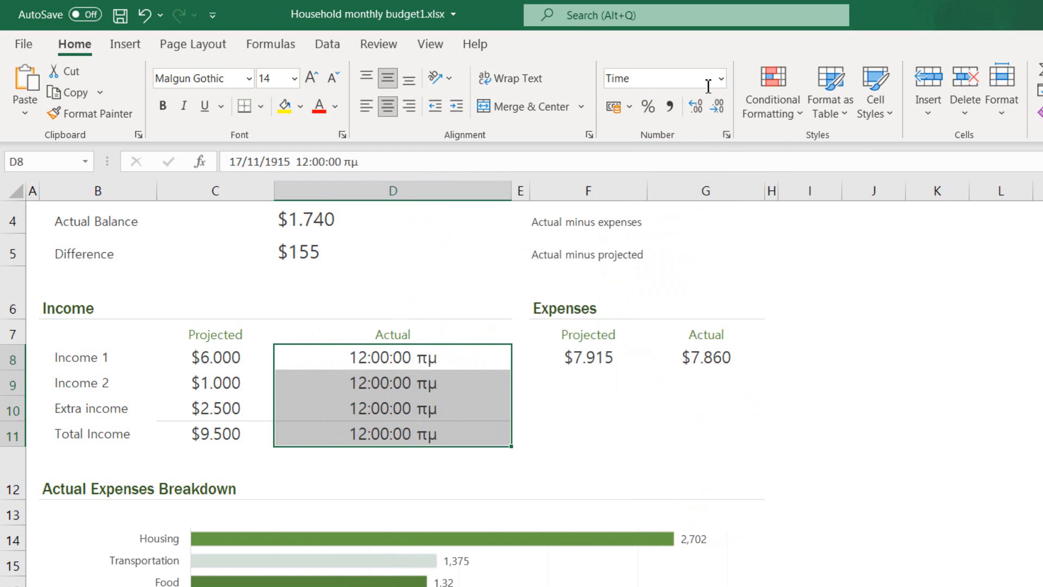
{"action": "left_click", "coordinate": [725, 80]}
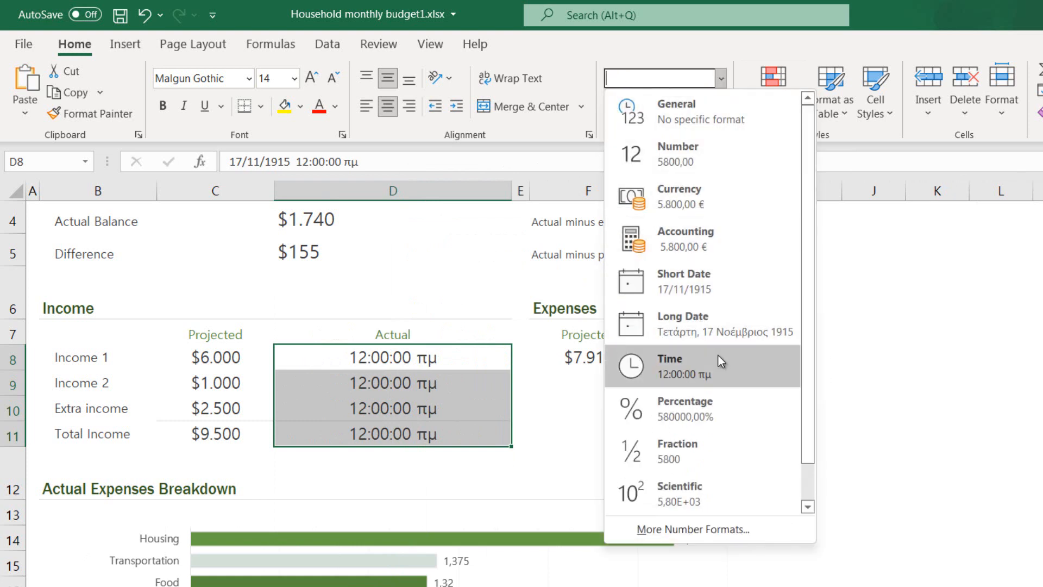
{"action": "left_click", "coordinate": [712, 409]}
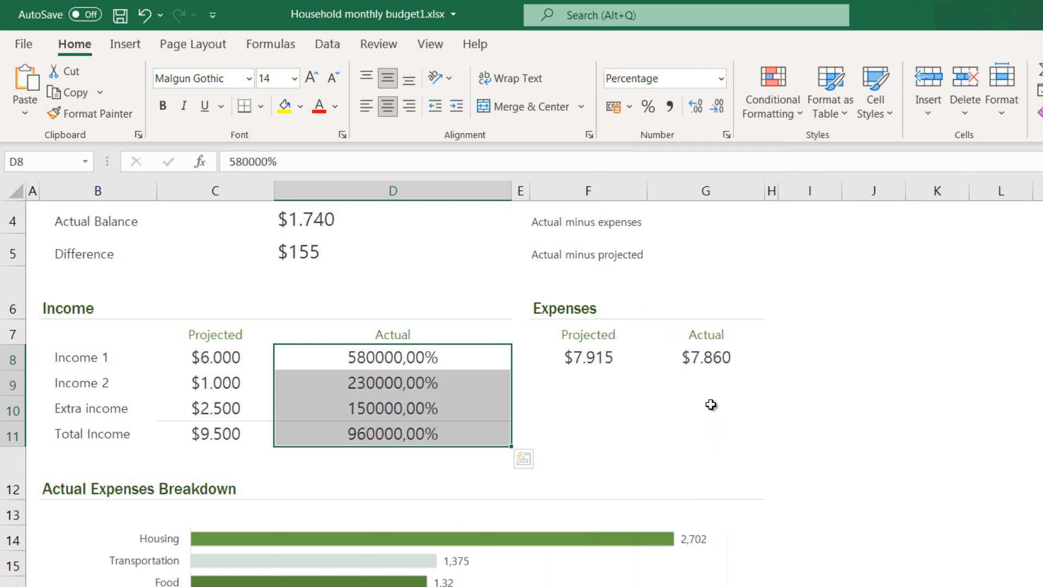
- Format the Actual income values in D8:D11 as Fraction and enter 4/3 as the Income 1 amount in D8
{"action": "left_click", "coordinate": [723, 81]}
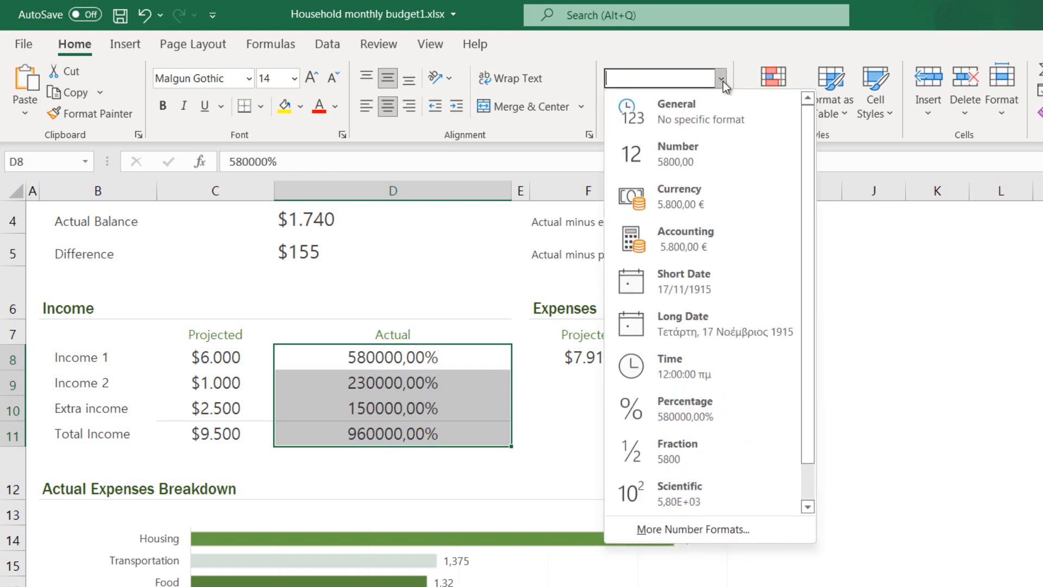
{"action": "left_click", "coordinate": [719, 453]}
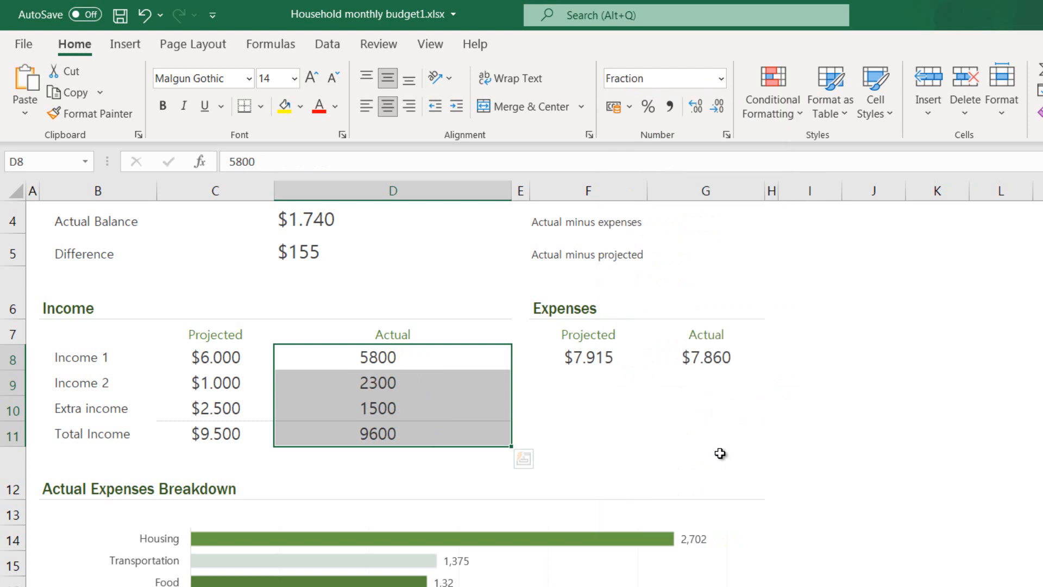
{"action": "left_click", "coordinate": [396, 355]}
{"action": "type", "text": "4/3"}
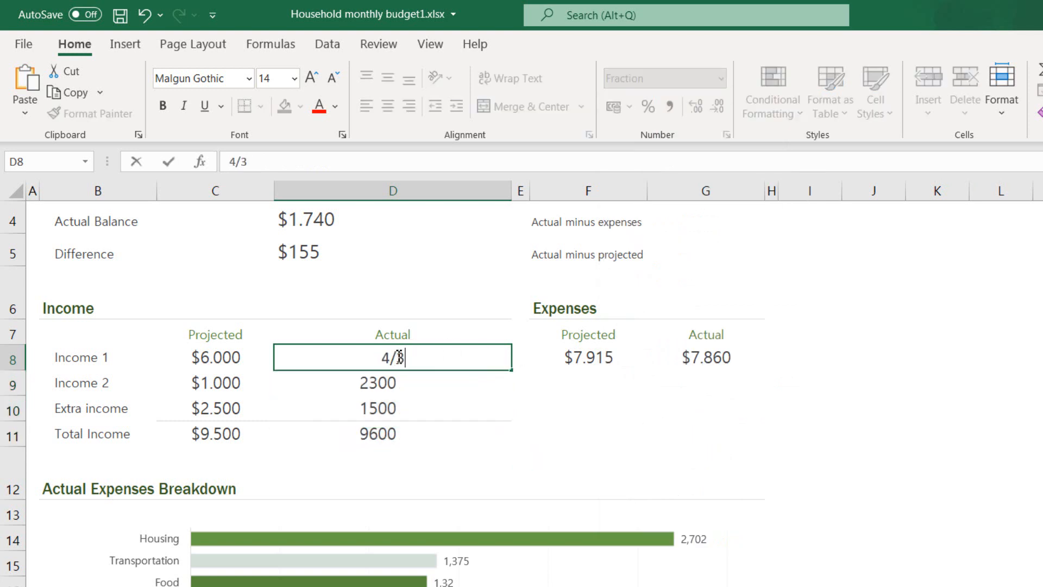
{"action": "key", "text": "Return"}
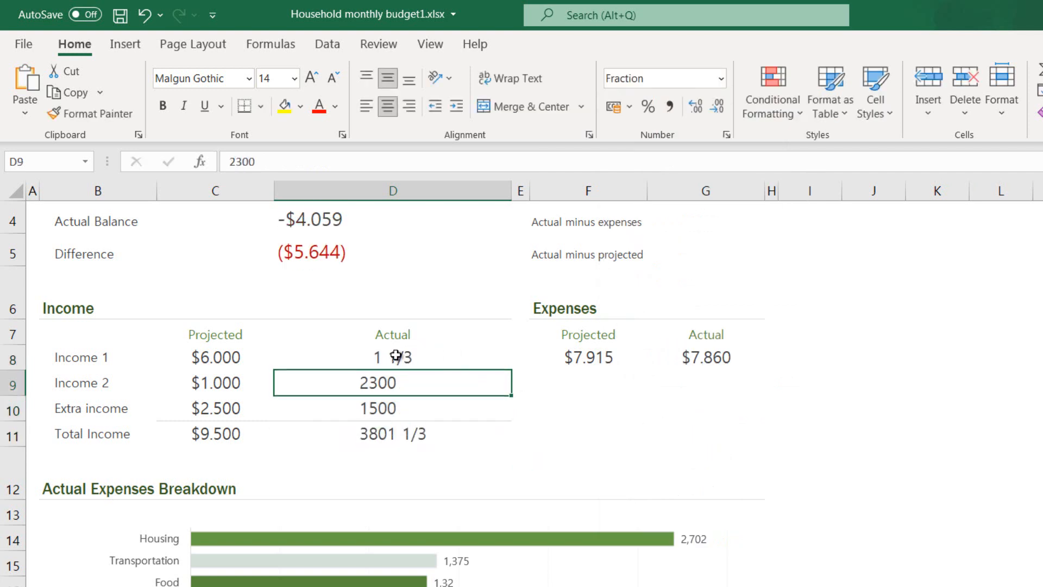
- Apply the Scientific number format to the Actual income values in D8:D11
{"action": "left_click", "coordinate": [395, 355]}
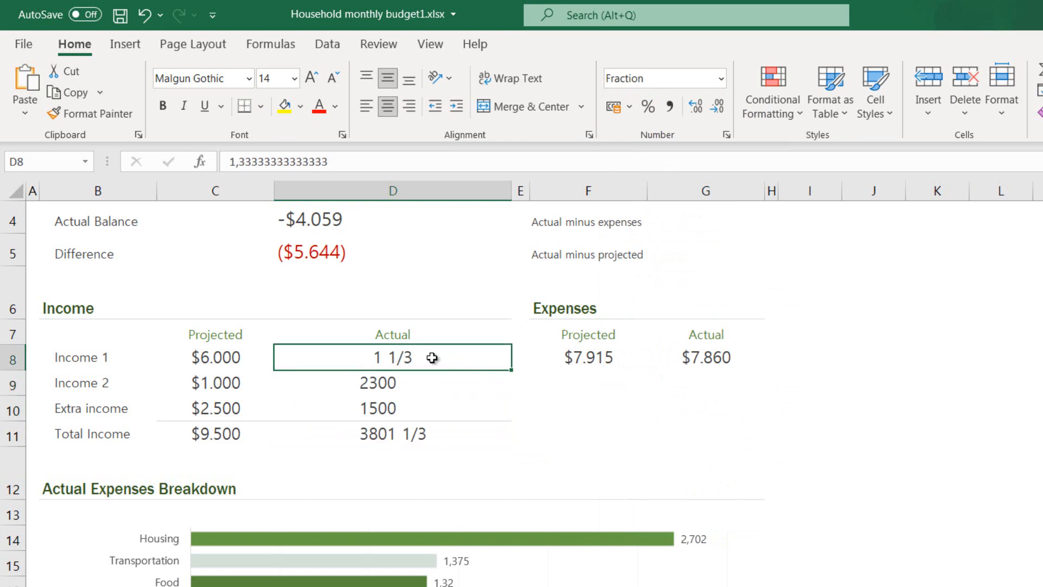
{"action": "left_click_drag", "start_coordinate": [432, 357], "coordinate": [419, 431]}
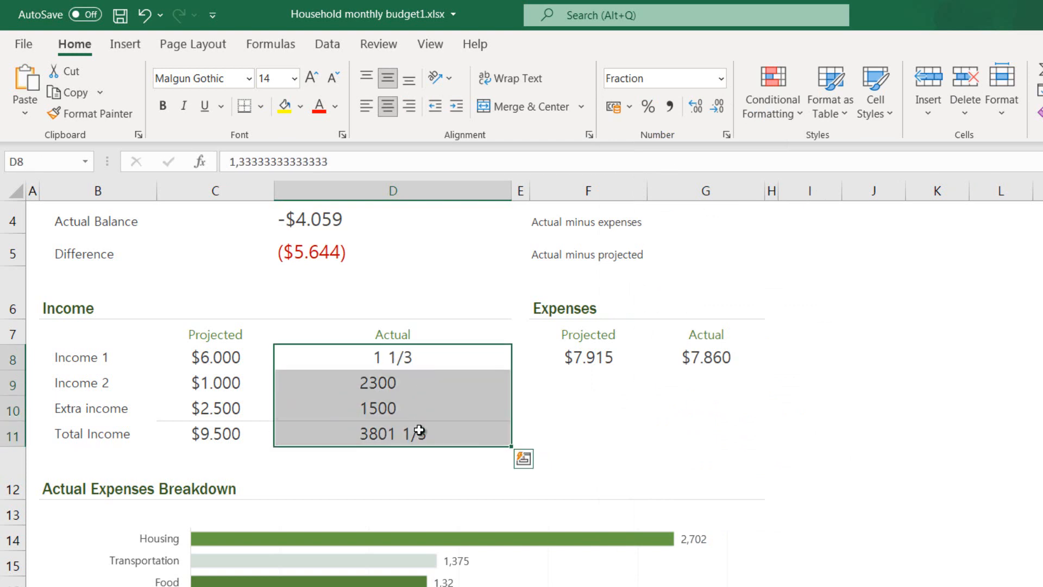
{"action": "left_click", "coordinate": [719, 83]}
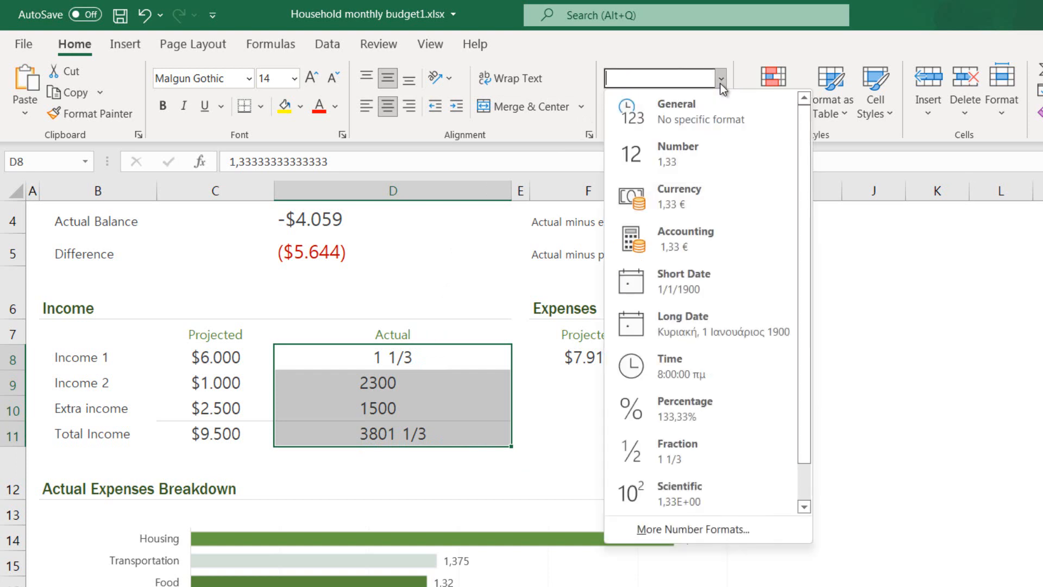
{"action": "left_click", "coordinate": [673, 500]}
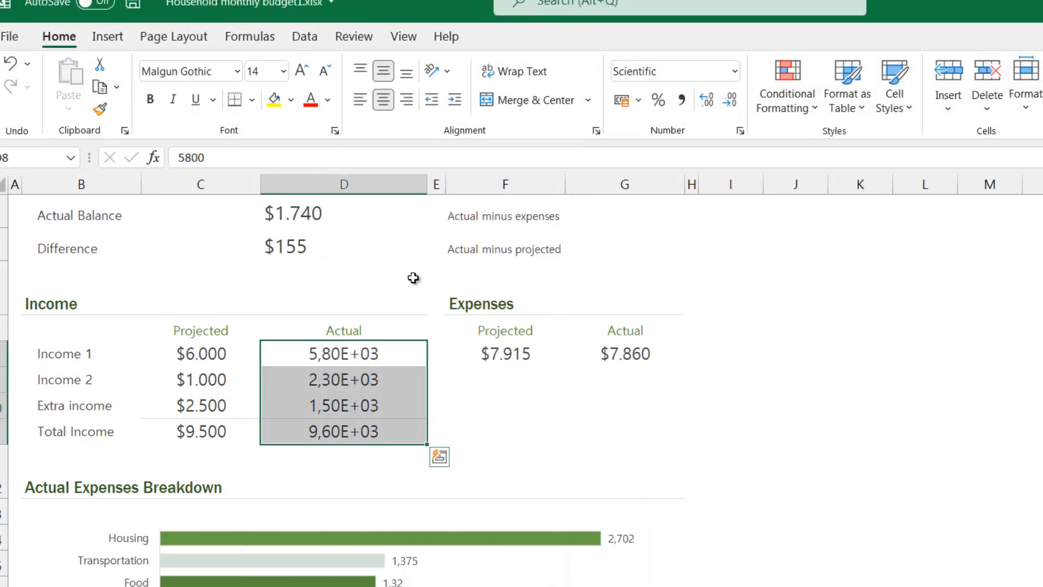
- Format the Actual income values in D8:D11 as Text and select the Income 1 amount
{"action": "left_click", "coordinate": [736, 71]}
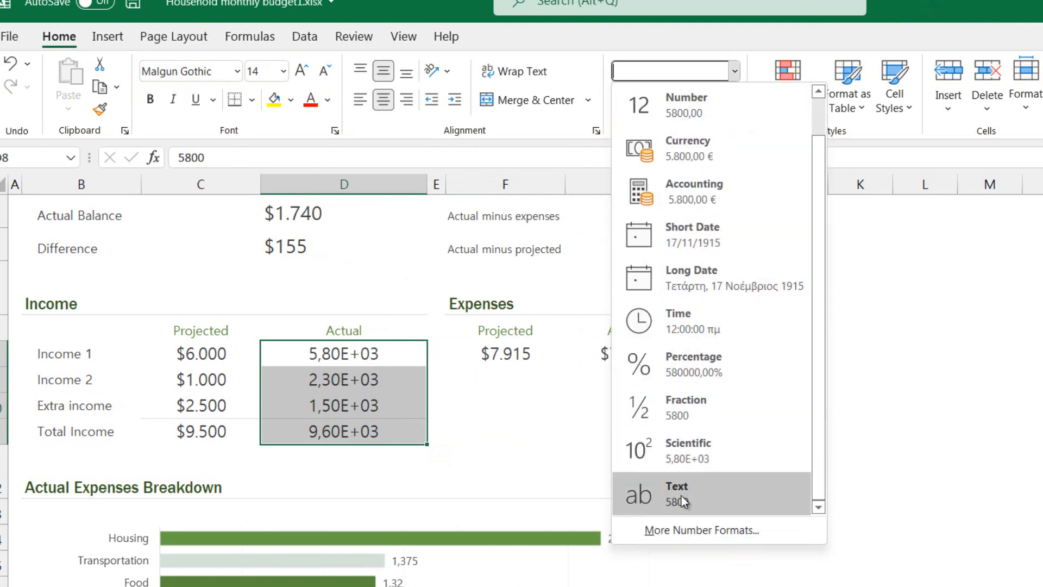
{"action": "left_click", "coordinate": [681, 495]}
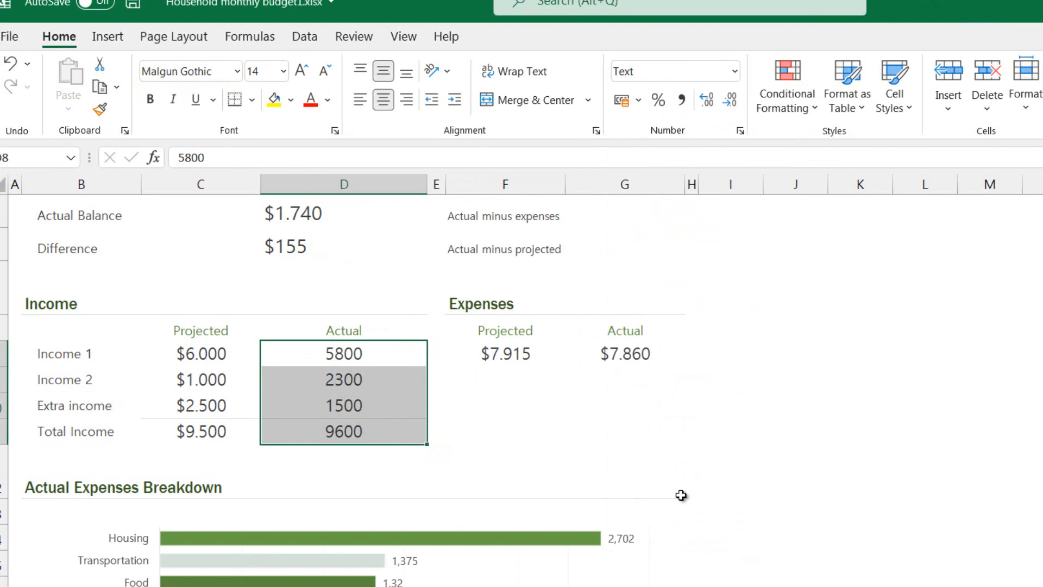
{"action": "left_click", "coordinate": [372, 354]}
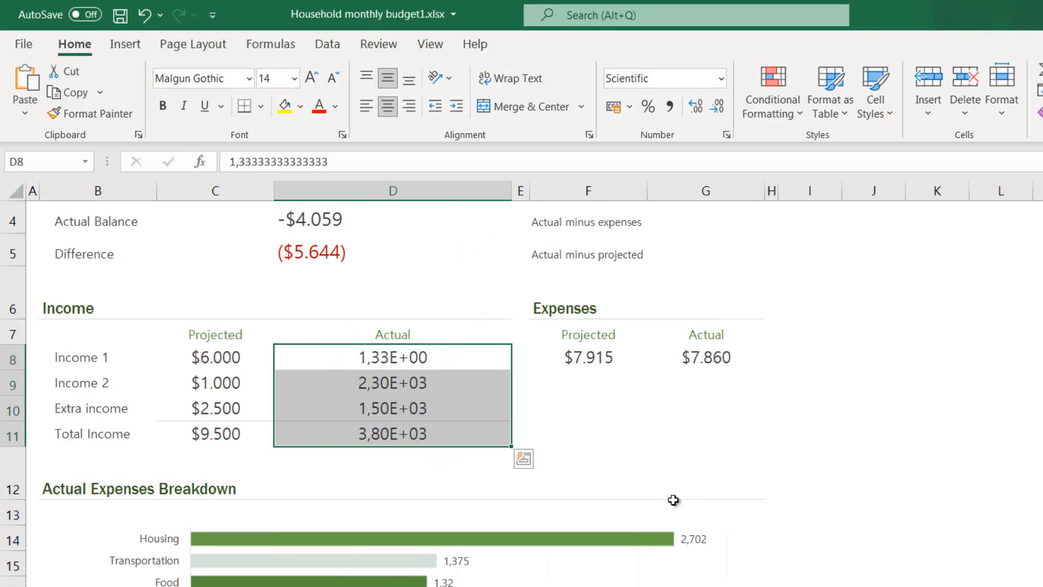
- Open the full number format settings for the Actual income values in D8:D11
{"action": "left_click", "coordinate": [721, 80]}
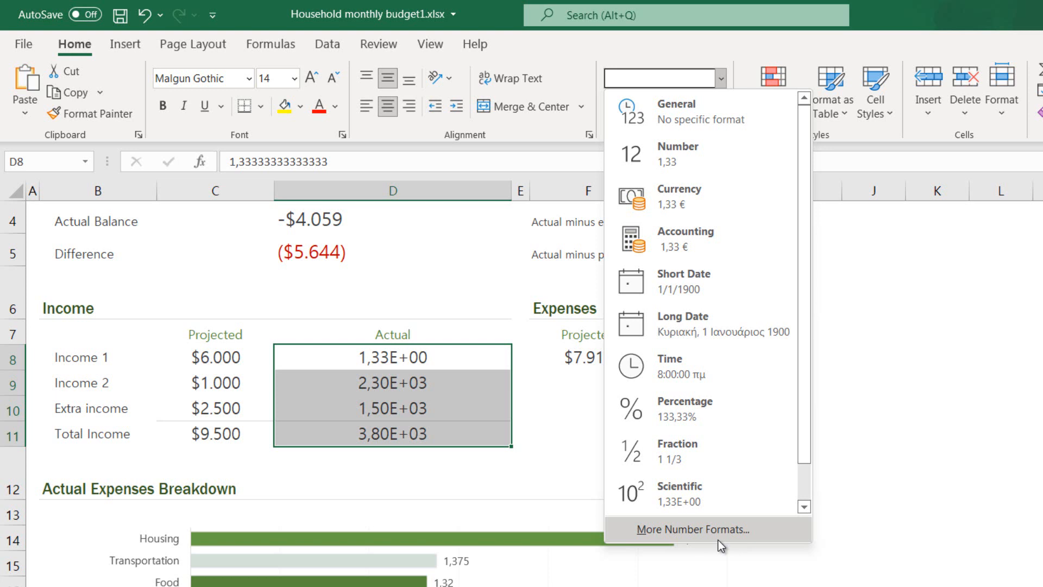
{"action": "left_click", "coordinate": [718, 540]}
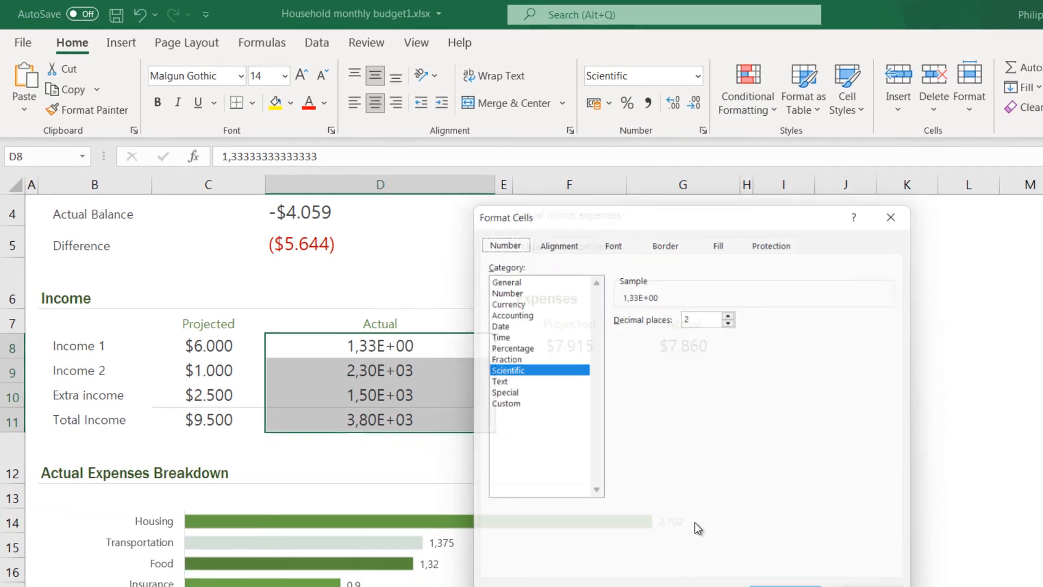